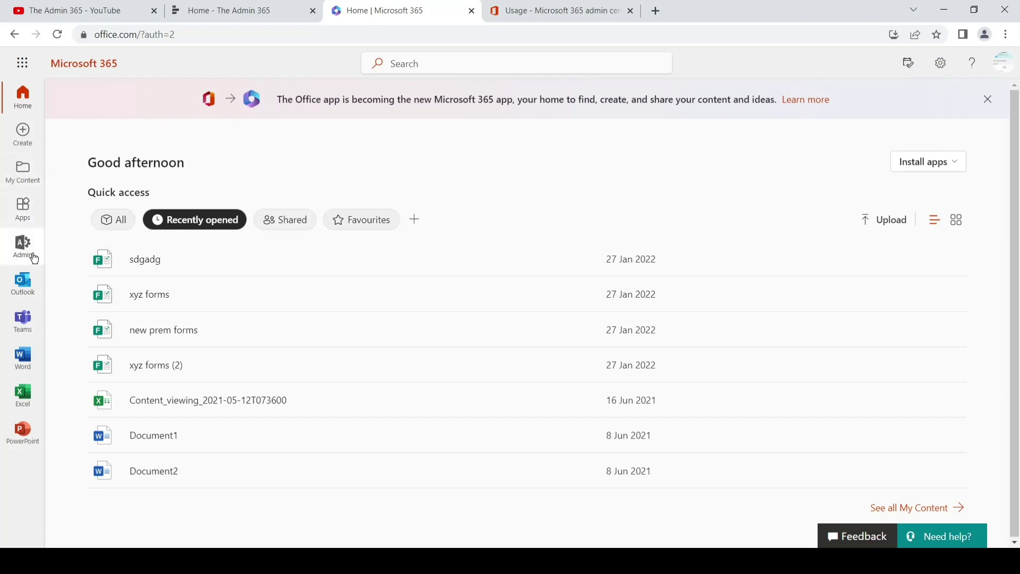
Open the office.com app launcher to list the Microsoft 365 apps.
click(23, 68)
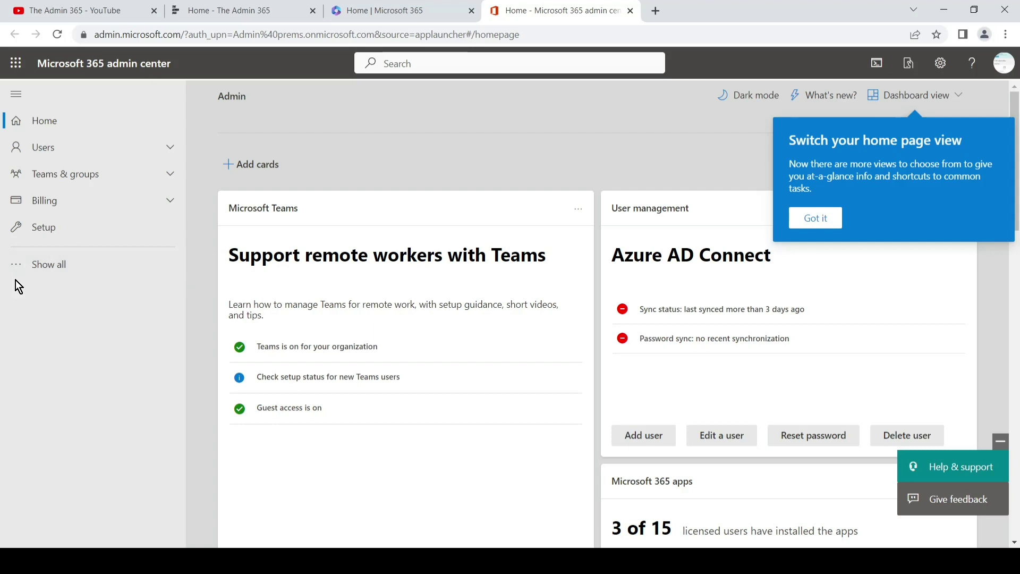
Expand the full admin navigation and go to Reports > Usage.
click(62, 266)
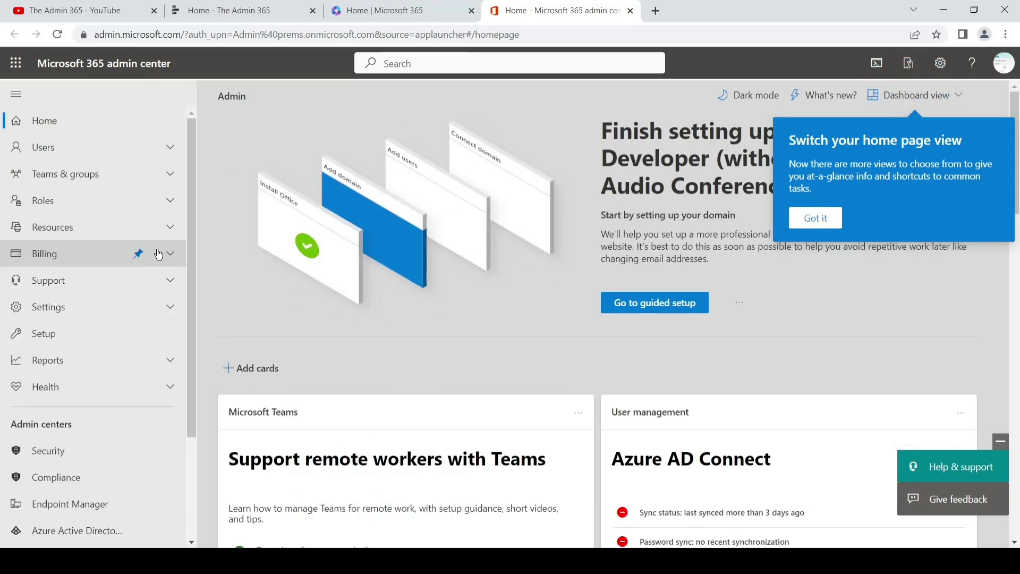
drag(194, 247, 192, 298)
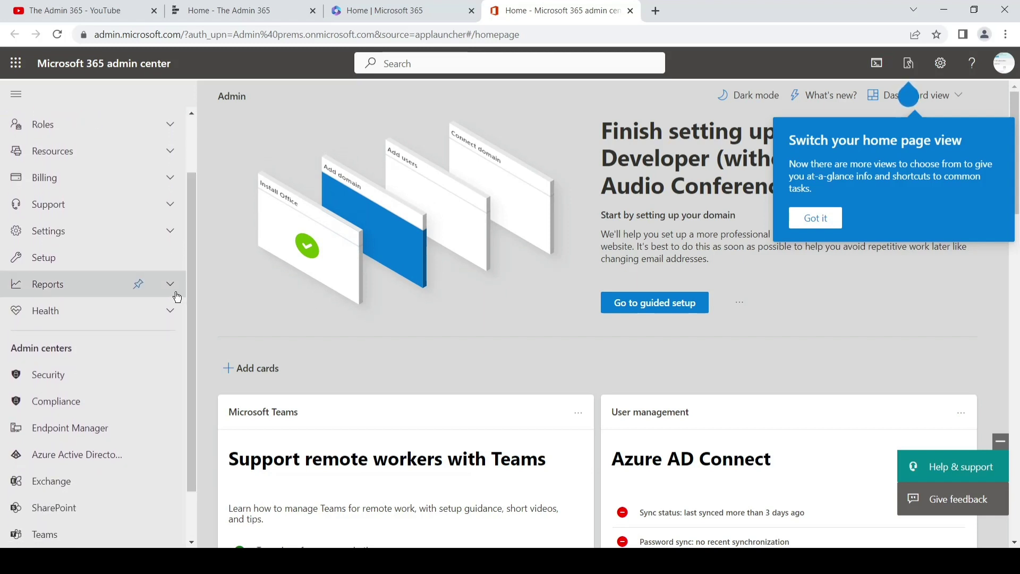
click(177, 290)
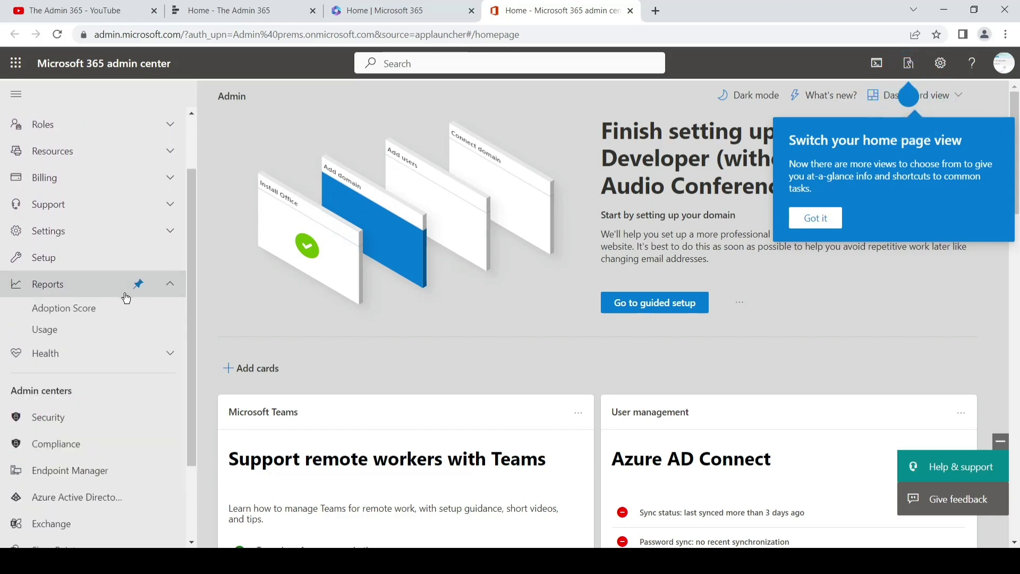
click(60, 334)
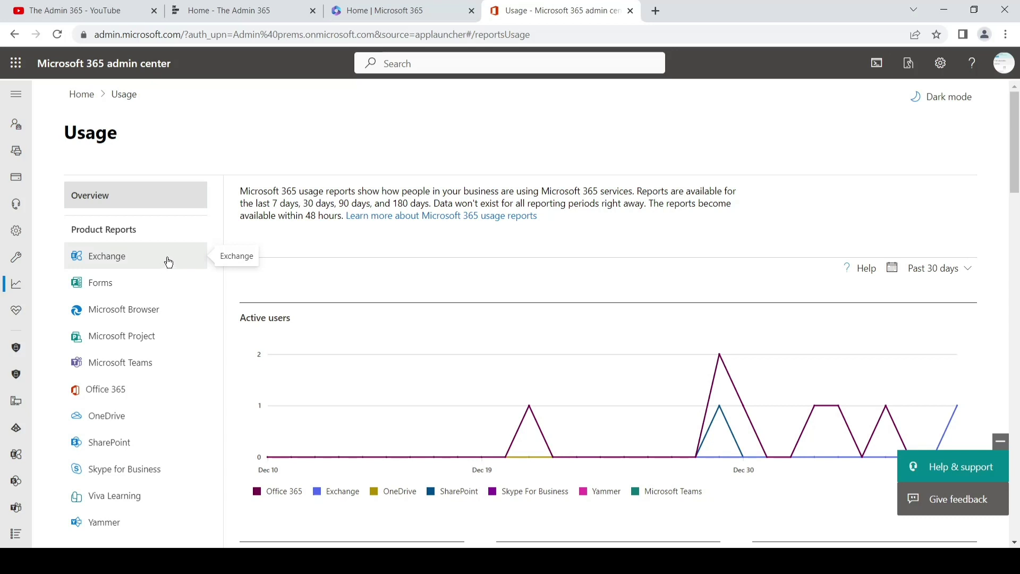
Open the Exchange product report, switch to its Email app usage tab and review it.
click(140, 265)
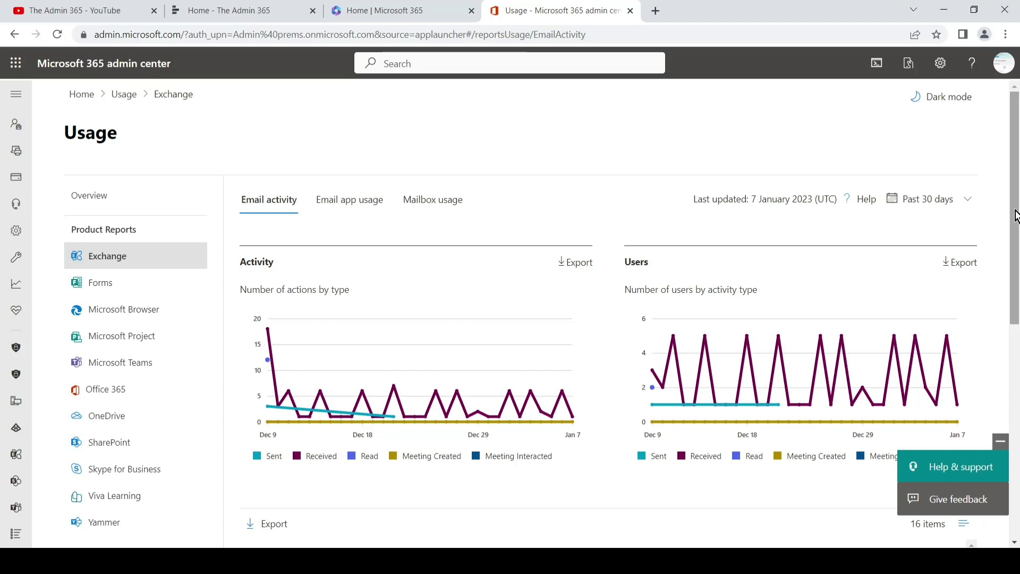
drag(1015, 215, 1009, 335)
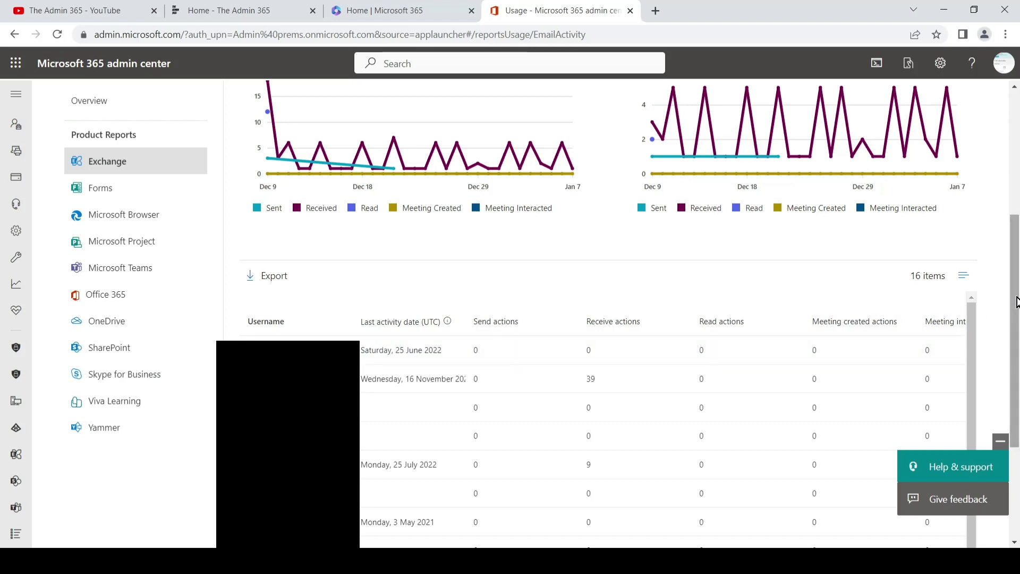
drag(1016, 301, 1009, 182)
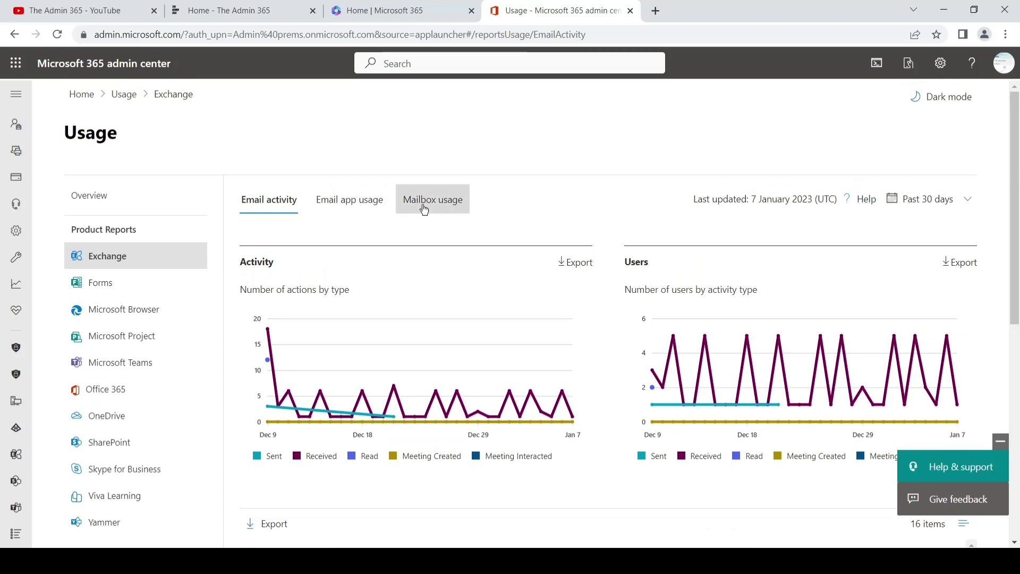
click(351, 210)
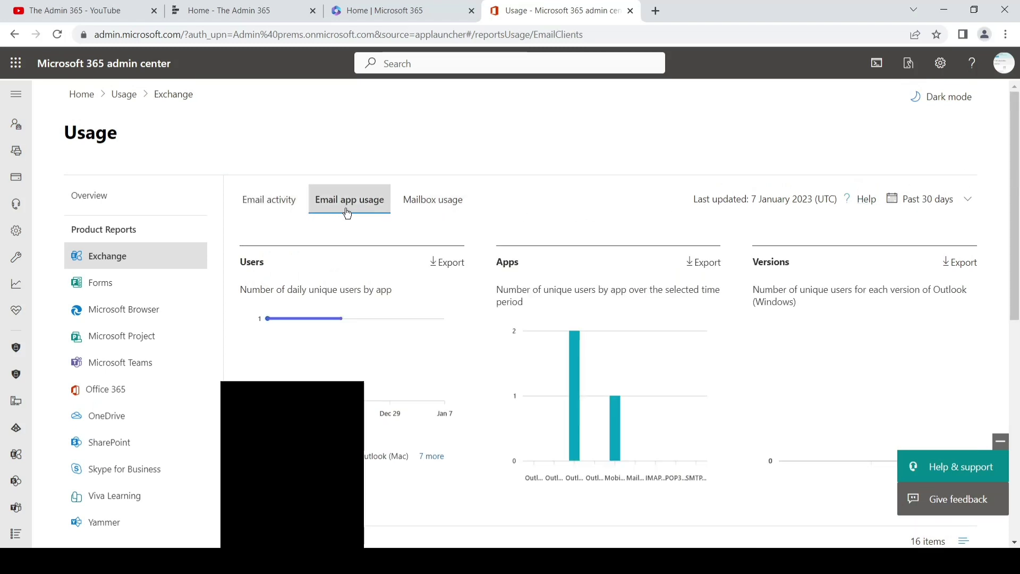
drag(1018, 188, 1018, 279)
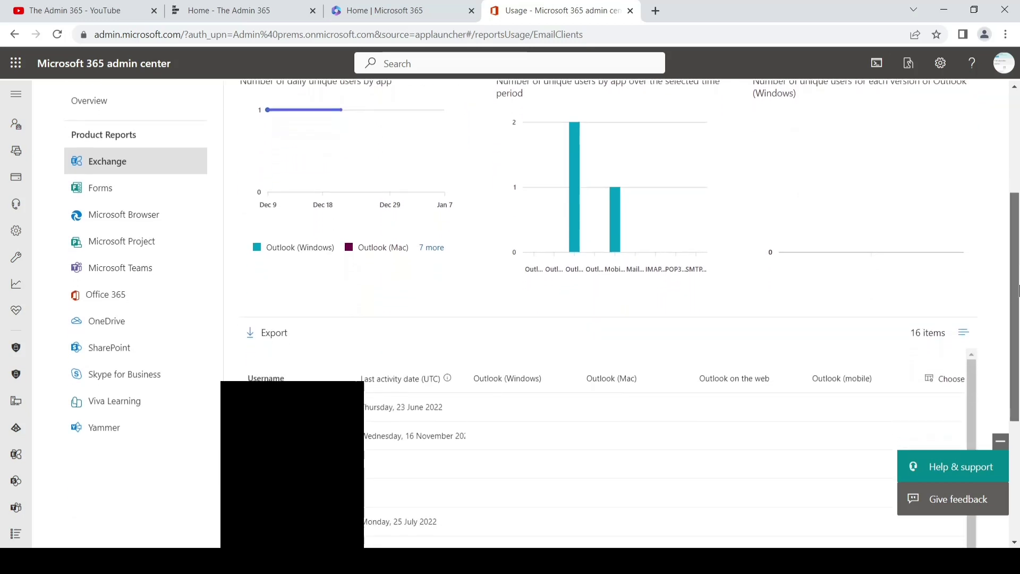
drag(1018, 279, 1018, 346)
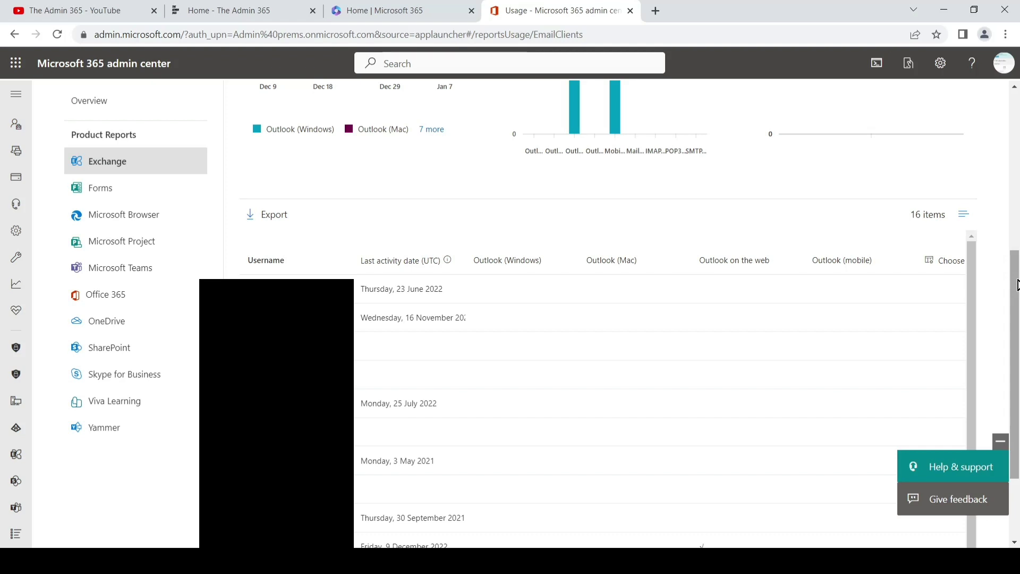
drag(1016, 286, 1006, 125)
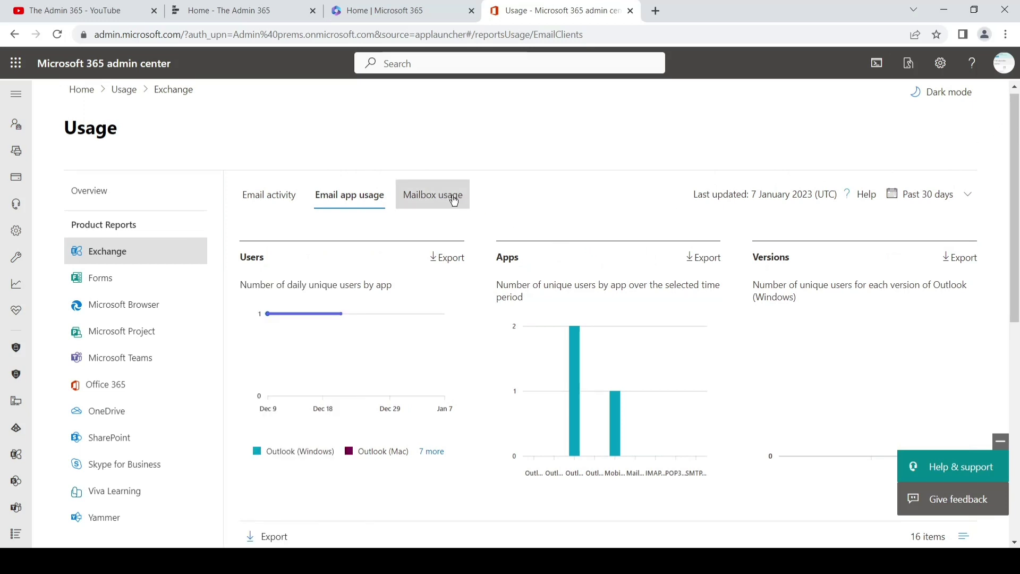
Switch to the Mailbox usage tab and open Choose columns for its table.
click(454, 200)
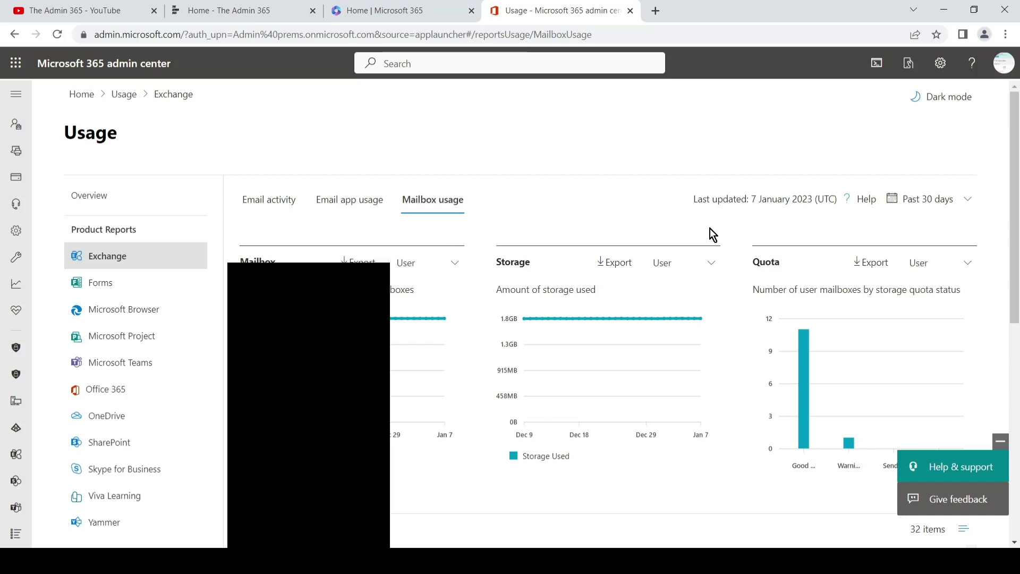
drag(1016, 199, 1018, 358)
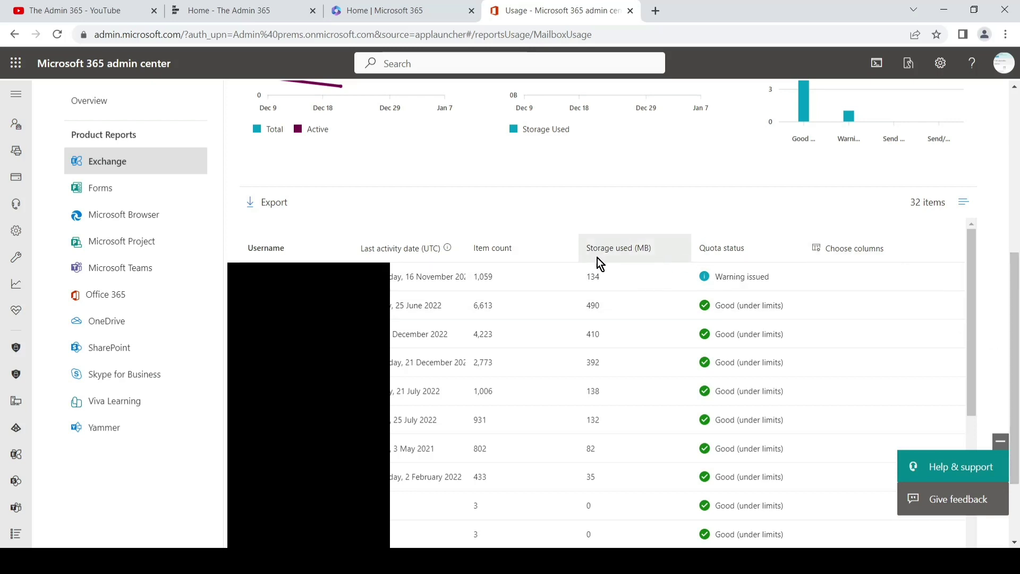
click(868, 250)
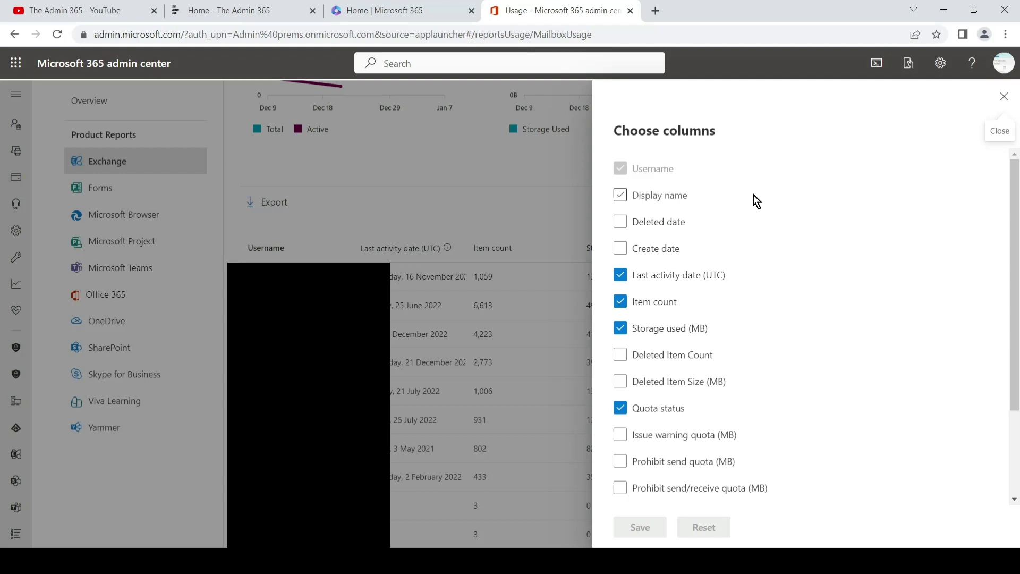
Save Display name, Deleted/Create date, Deleted Item Count/Size, Recoverable Item Quota, Has archive, Deleted, Recipient type columns.
click(621, 195)
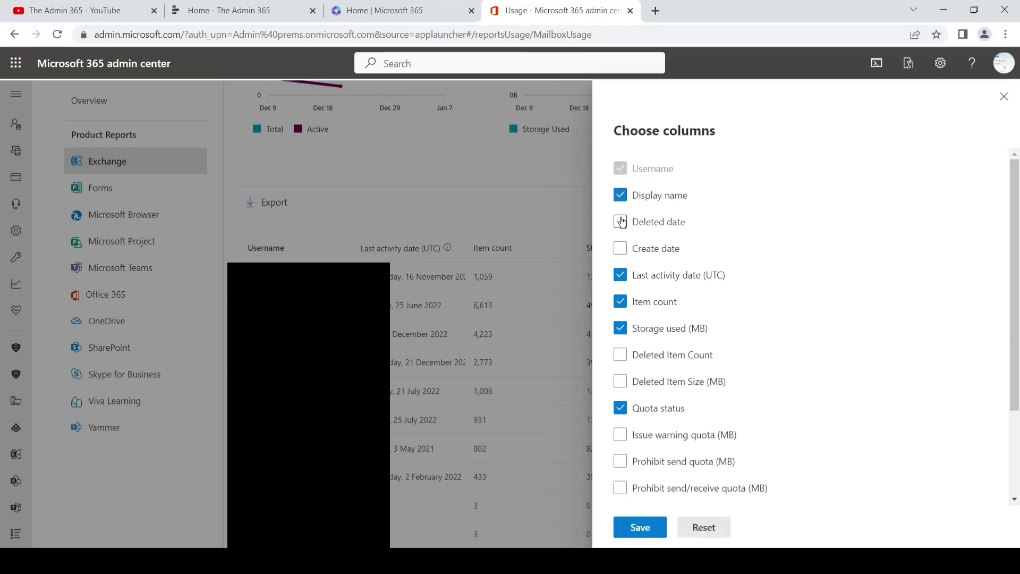
click(621, 222)
click(621, 248)
drag(1018, 228, 1018, 322)
click(620, 235)
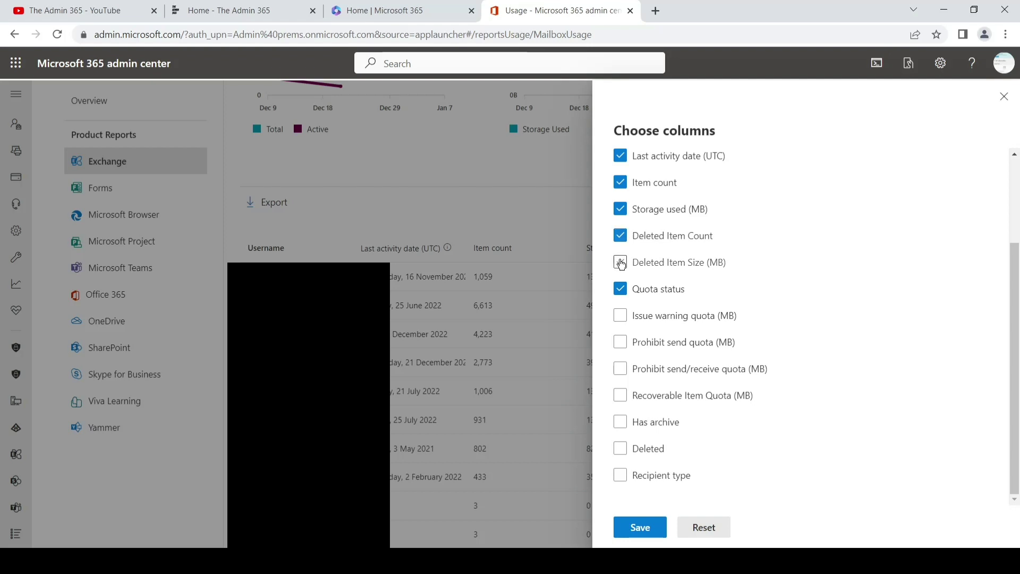
click(621, 264)
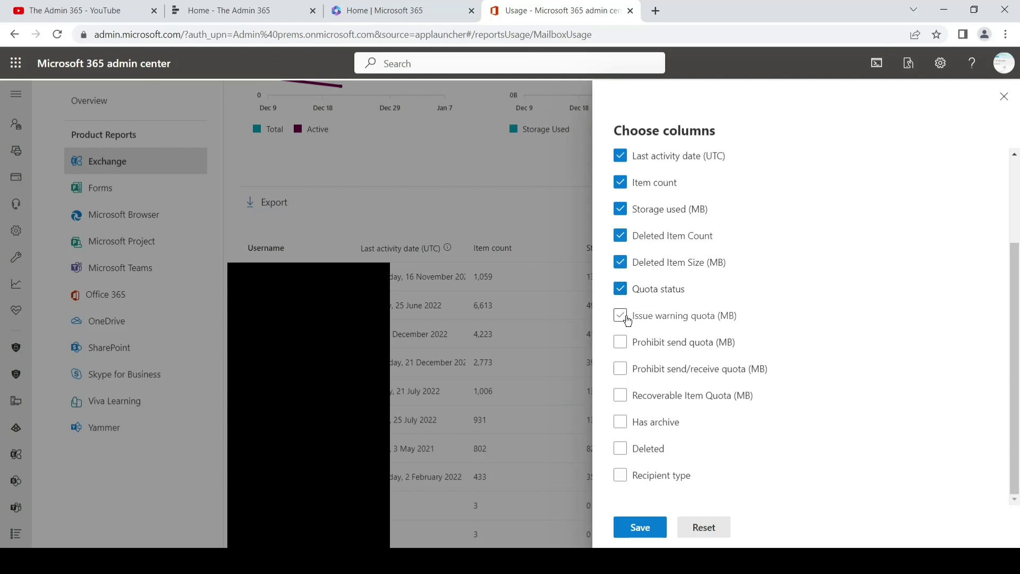
click(619, 396)
click(620, 422)
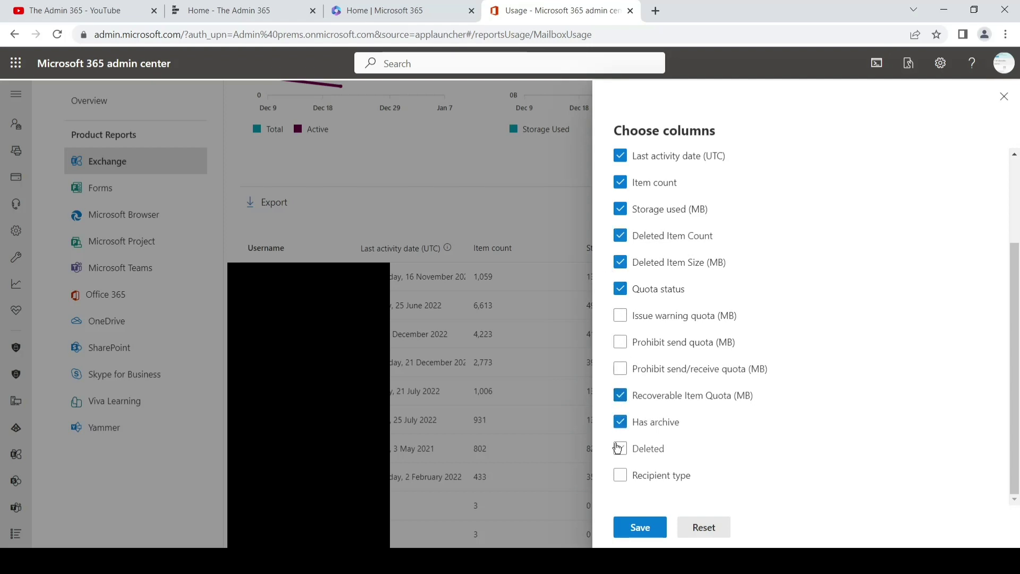
click(621, 449)
click(619, 475)
click(641, 527)
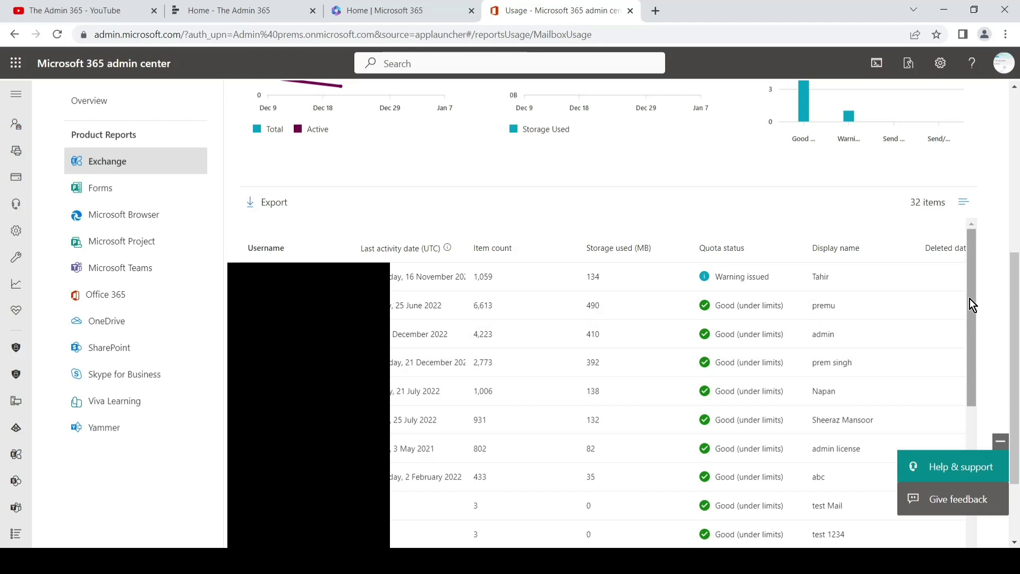
Review the mailbox usage table, export it and open the MailboxUsageDetail CSV in Excel.
drag(970, 298, 974, 514)
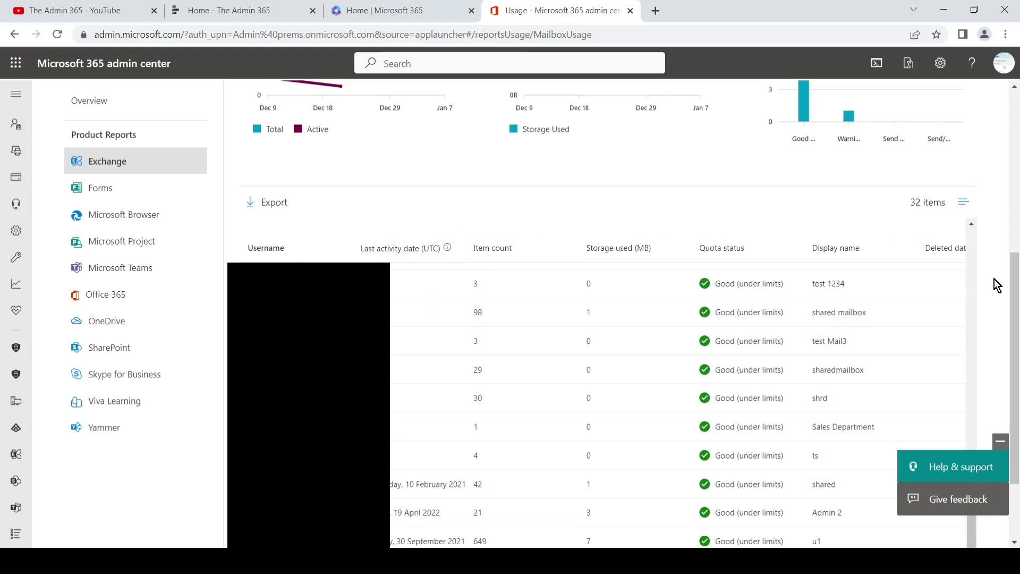
scroll(977, 303, up, 3)
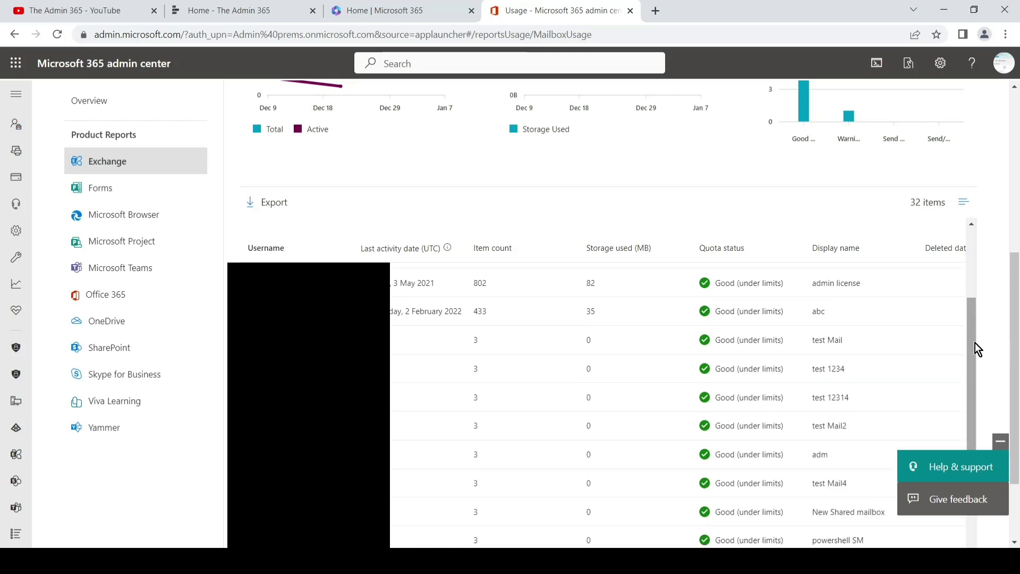
scroll(975, 342, up, 2)
drag(974, 351, 974, 457)
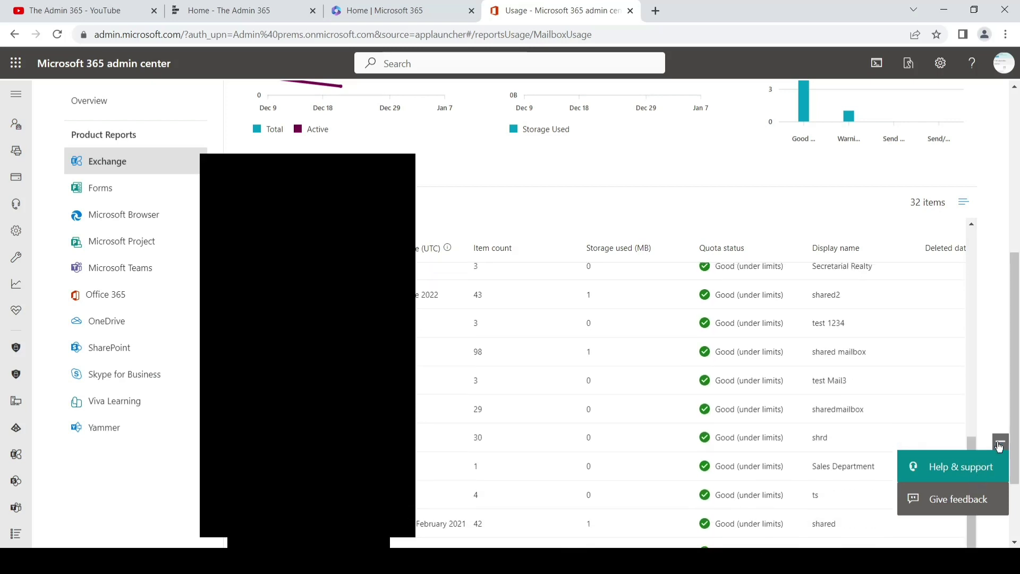
scroll(1003, 511, down, 2)
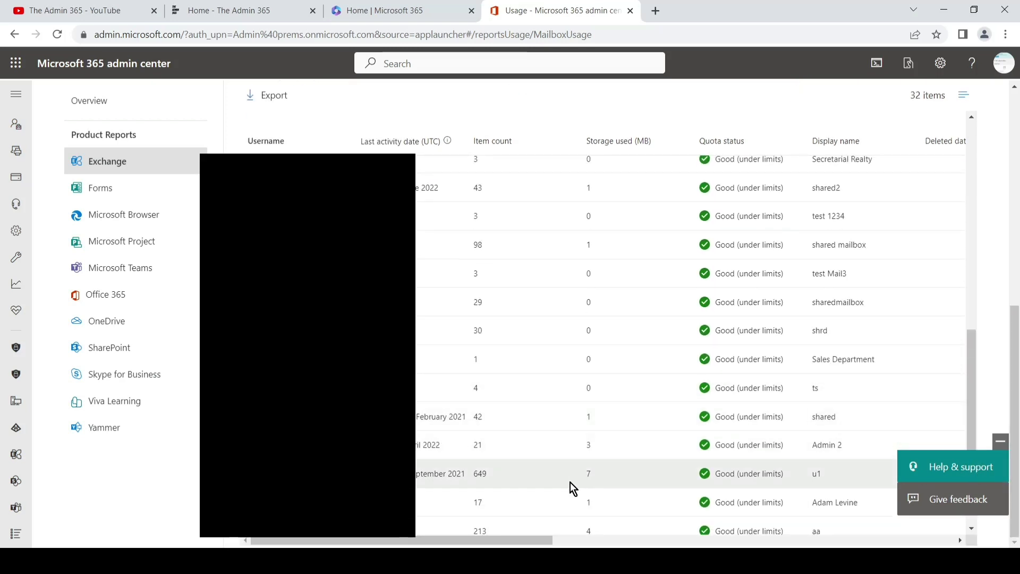
drag(529, 541, 851, 533)
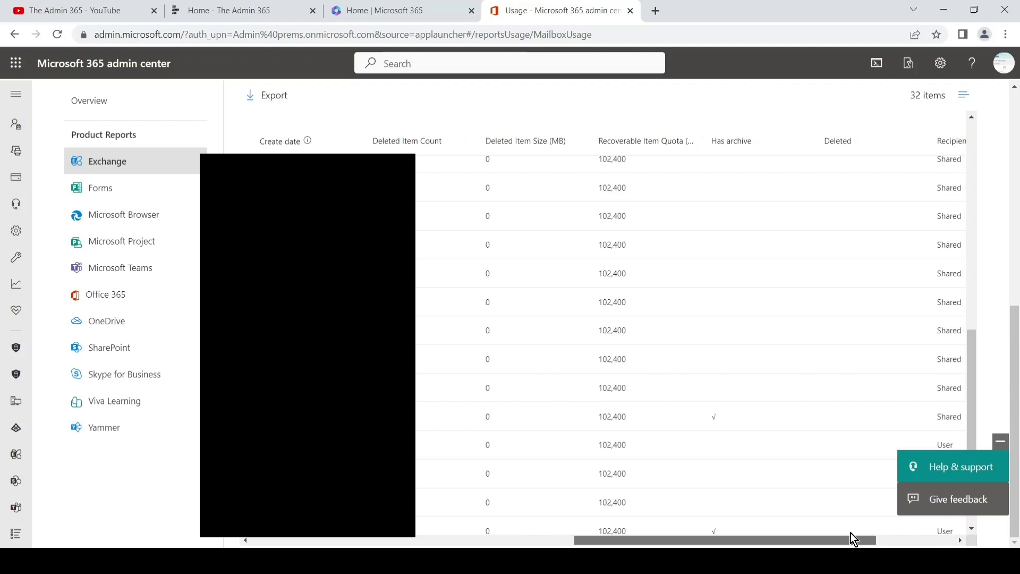
drag(850, 533, 932, 532)
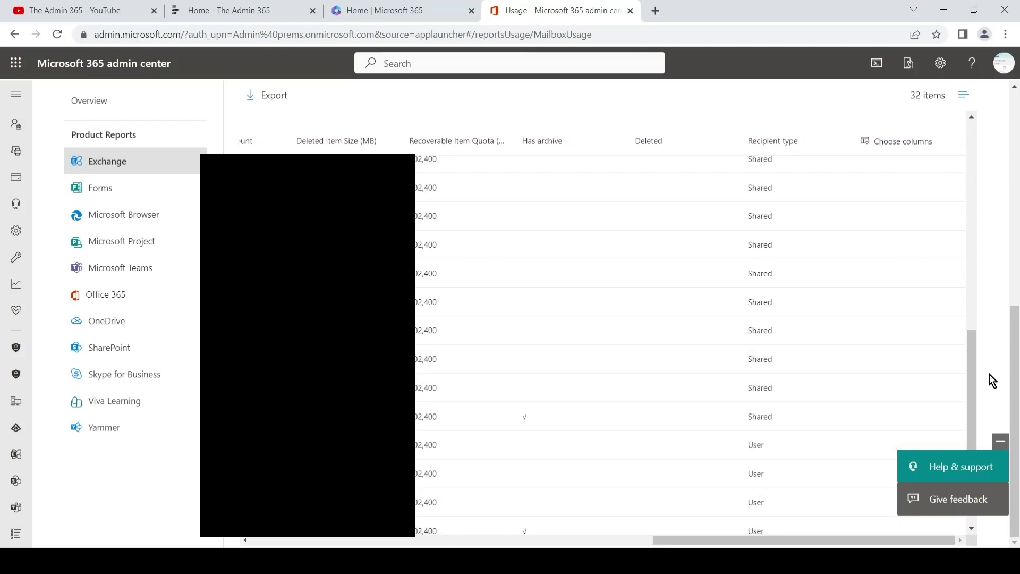
drag(976, 375, 936, 143)
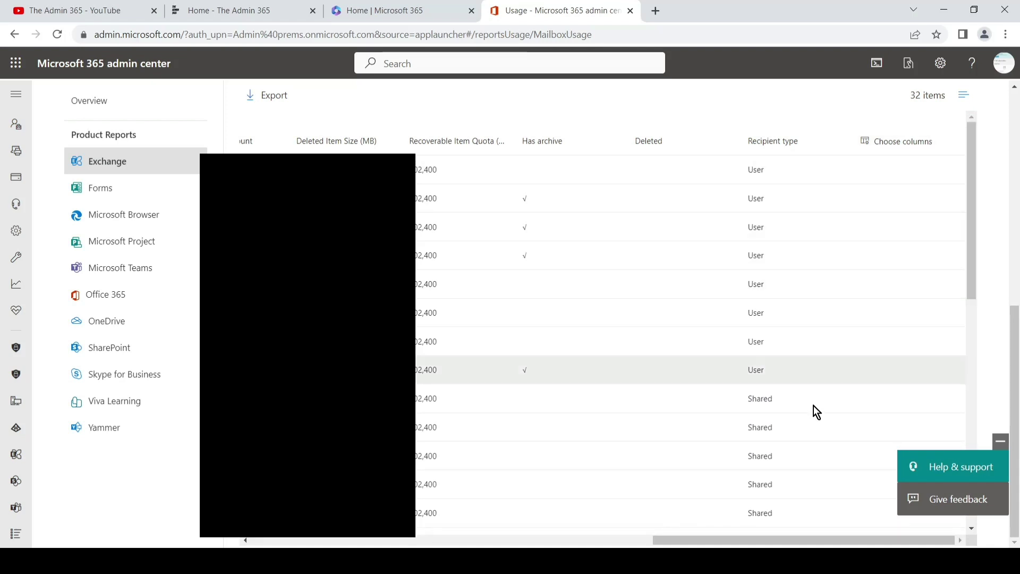
drag(775, 536, 363, 531)
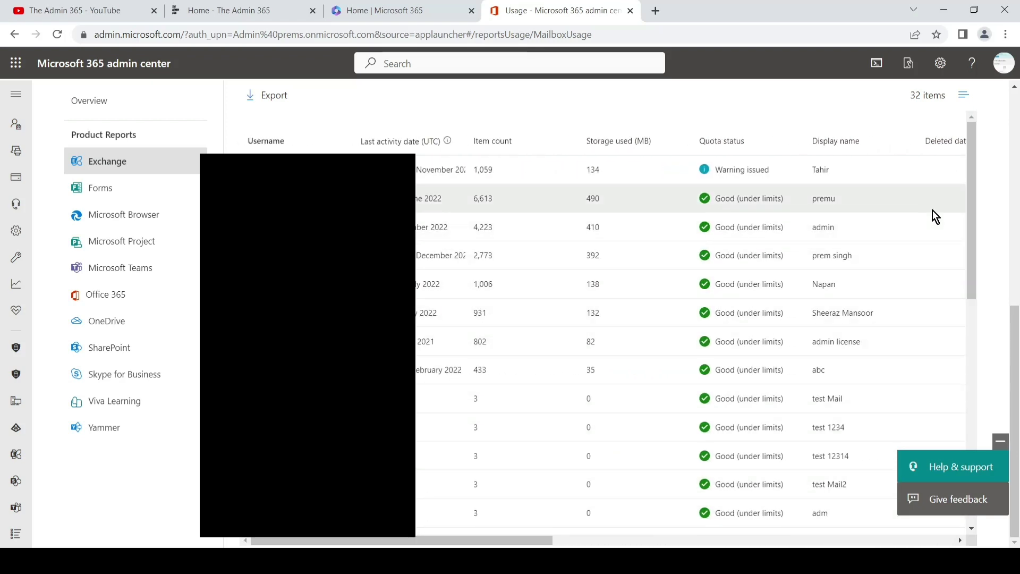
drag(975, 242, 964, 216)
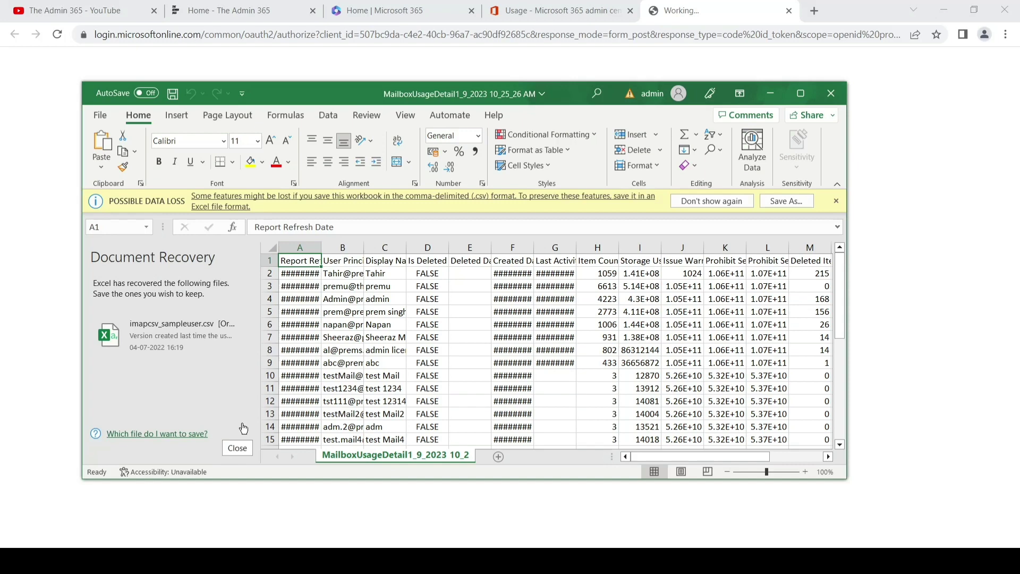
Dismiss Document Recovery, maximize Excel and widen all columns so dates and numbers show.
click(243, 452)
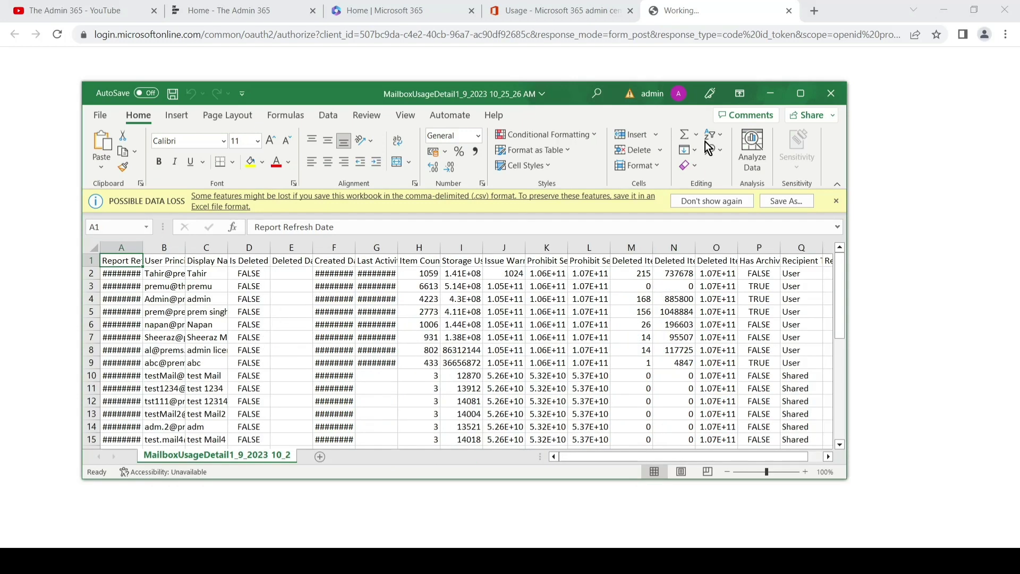
click(801, 95)
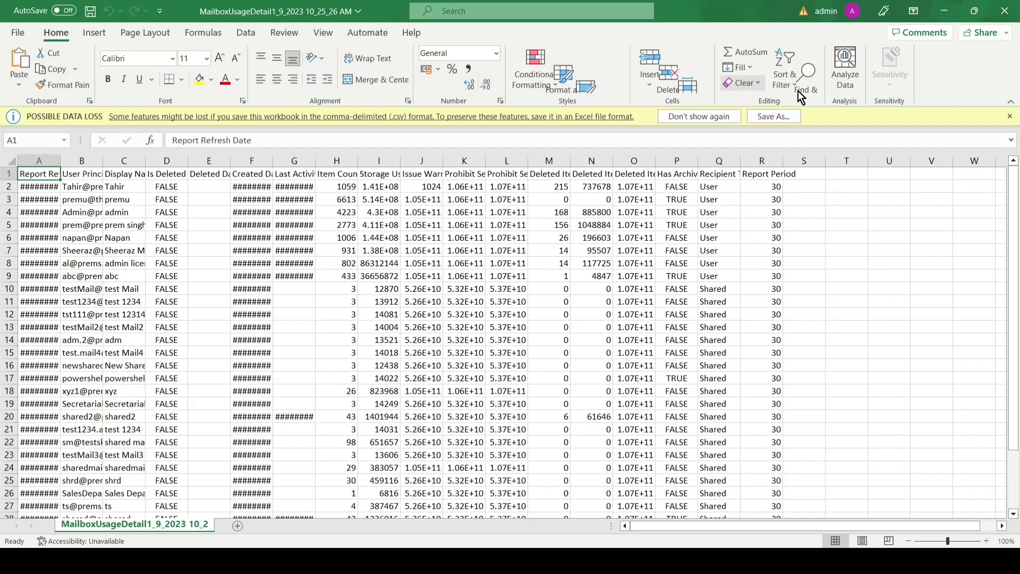
click(22, 160)
drag(60, 160, 81, 160)
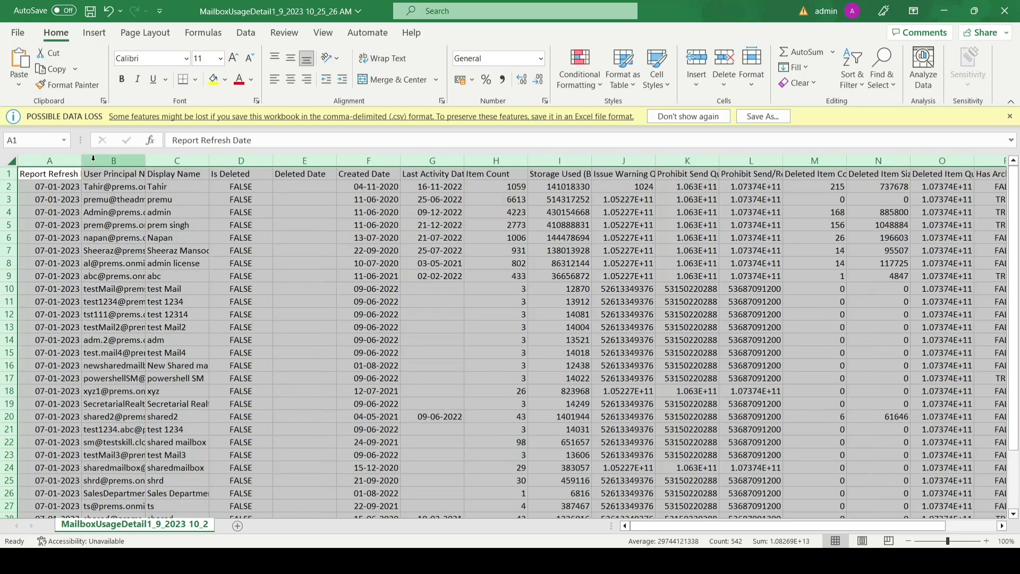
click(60, 174)
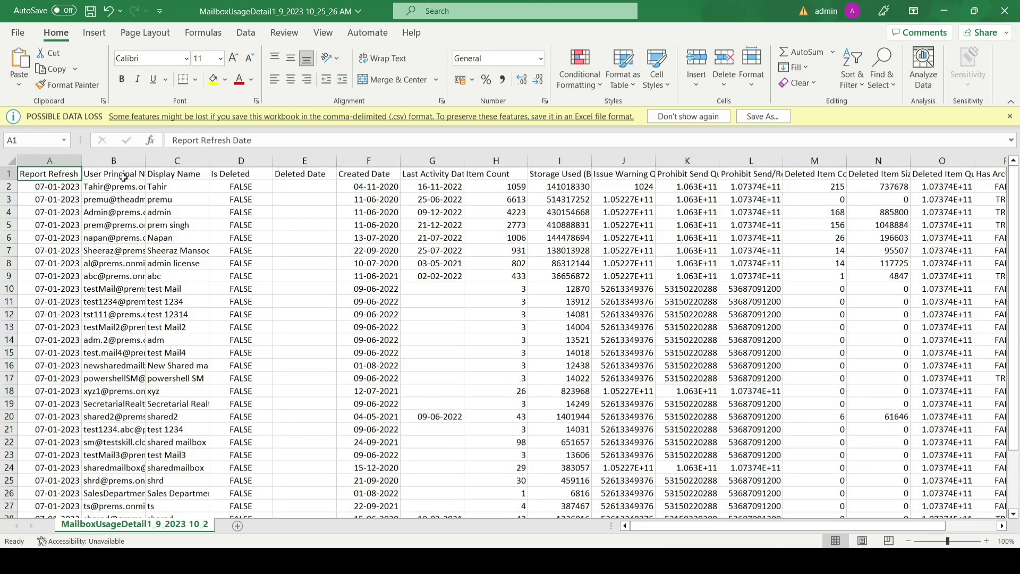
Check the header row and first mailbox's values, then widen column I, Storage Used (Byte).
key(Right)
key(Right)
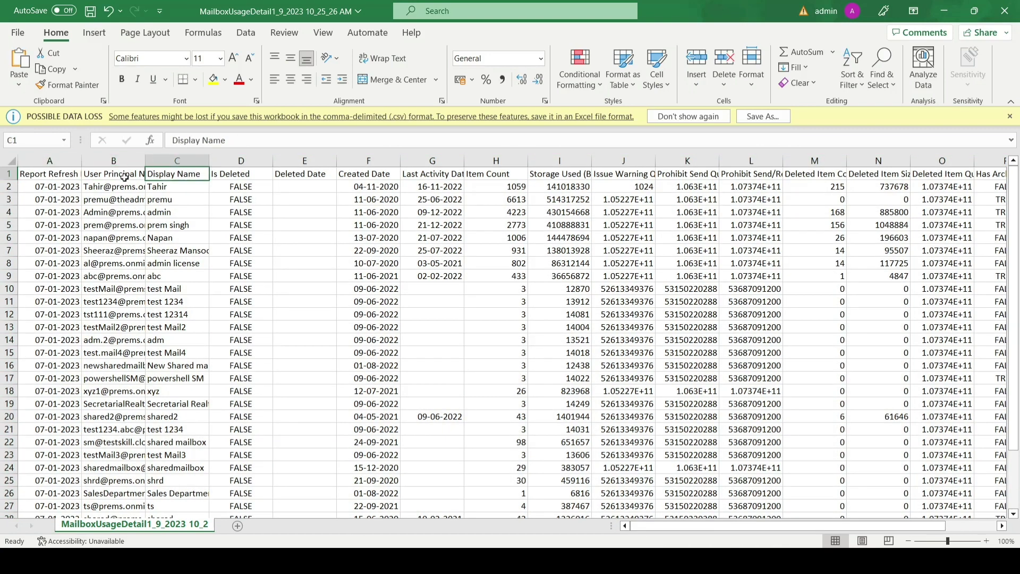
key(Right)
key(Right)
key(Right)
key(Right)
key(Right)
key(Right)
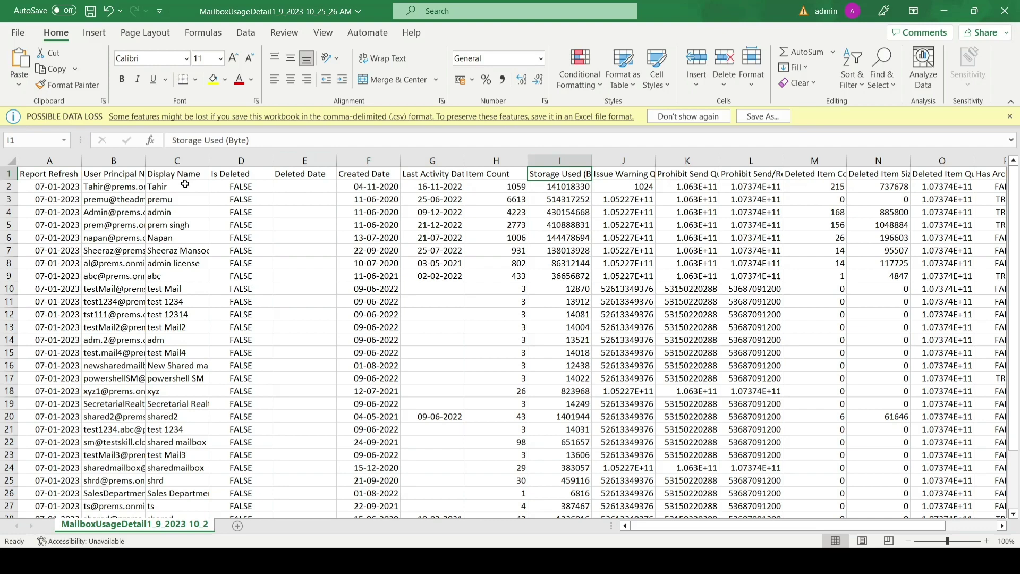
key(Right)
key(Right)
key(Right)
key(Right)
key(Right)
key(Right)
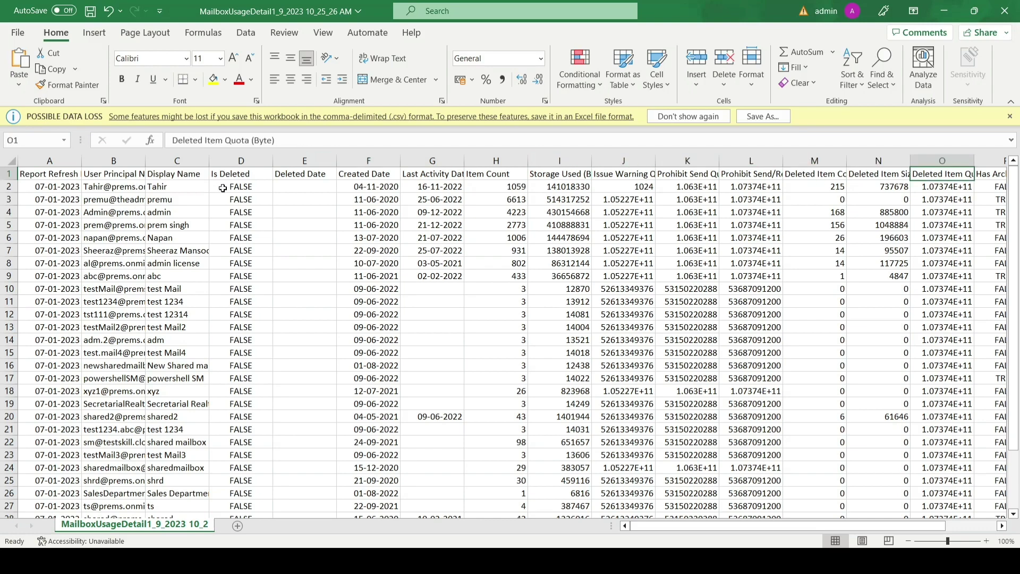
key(Right)
key(Right)
key(Right)
key(Right)
key(Right)
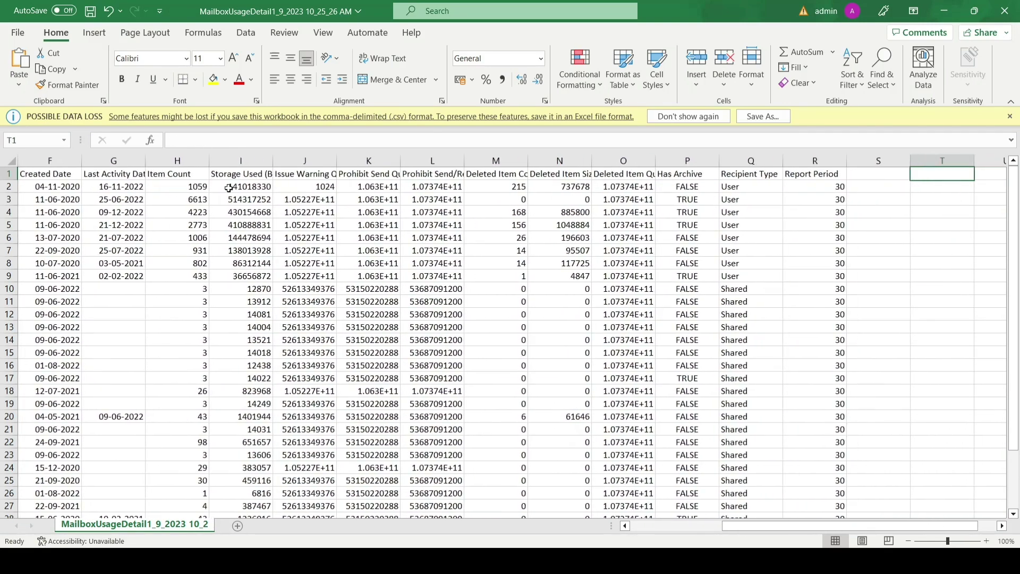
click(569, 187)
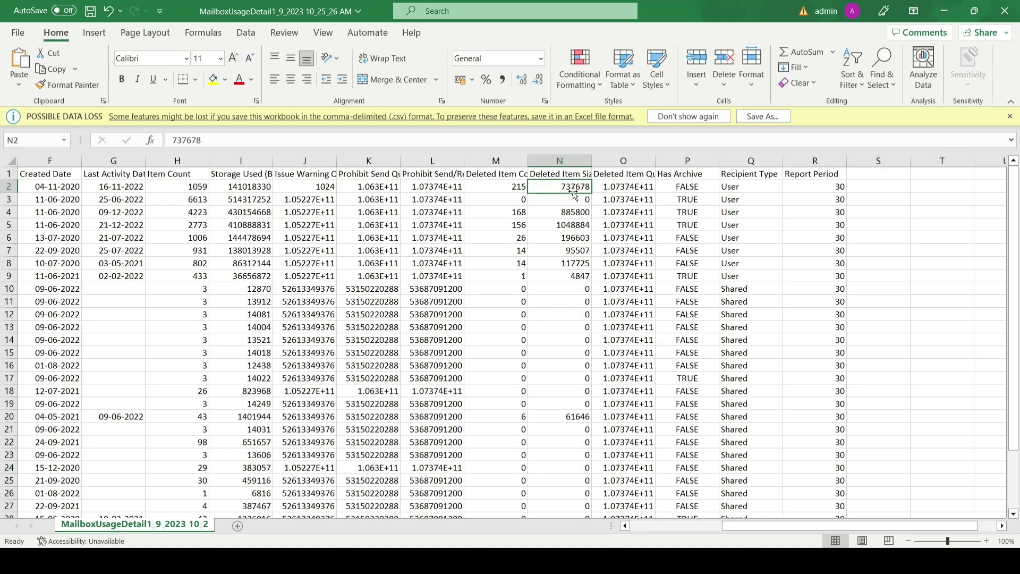
key(Right)
key(Right)
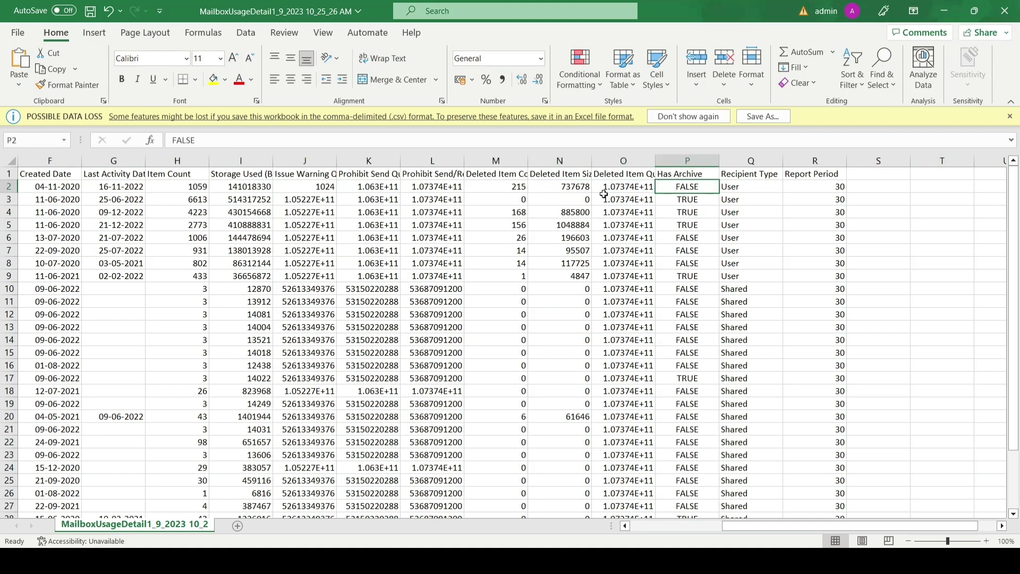
key(Right)
key(Right)
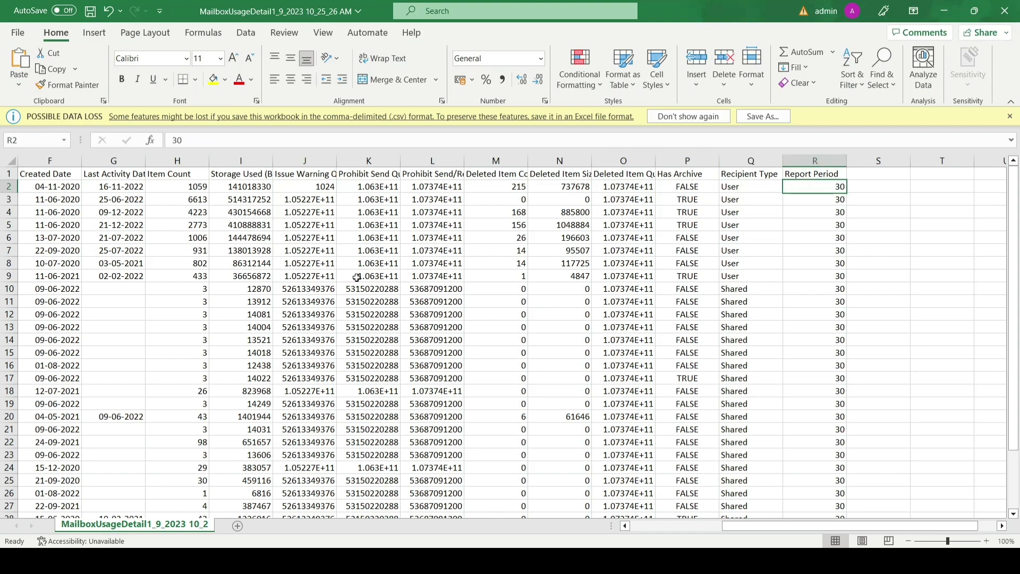
drag(276, 163, 334, 161)
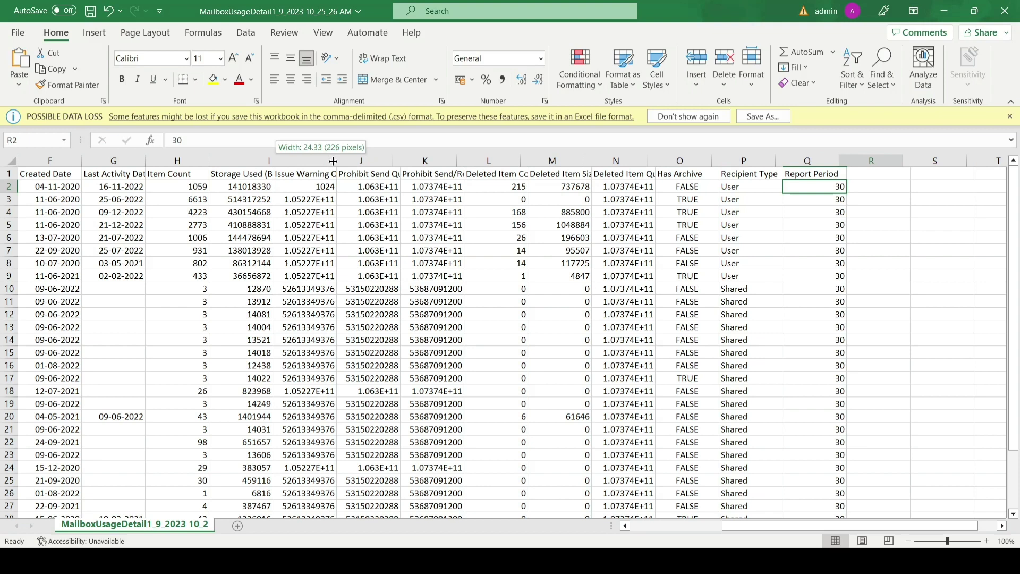
AutoFit column J (Issue Warning Quota) and column O (Deleted Item Quota), then return to the top left.
double_click(395, 161)
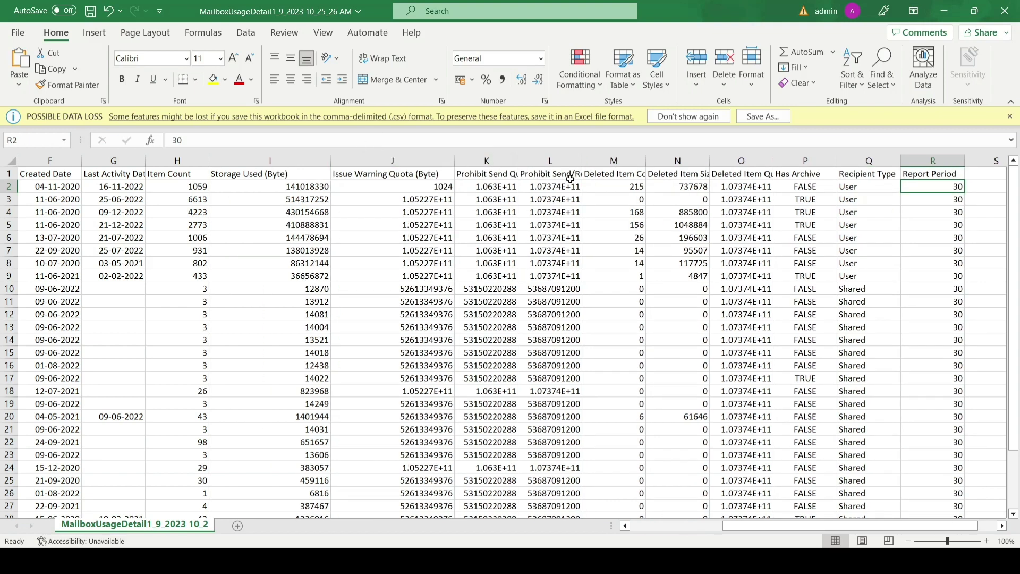
double_click(775, 162)
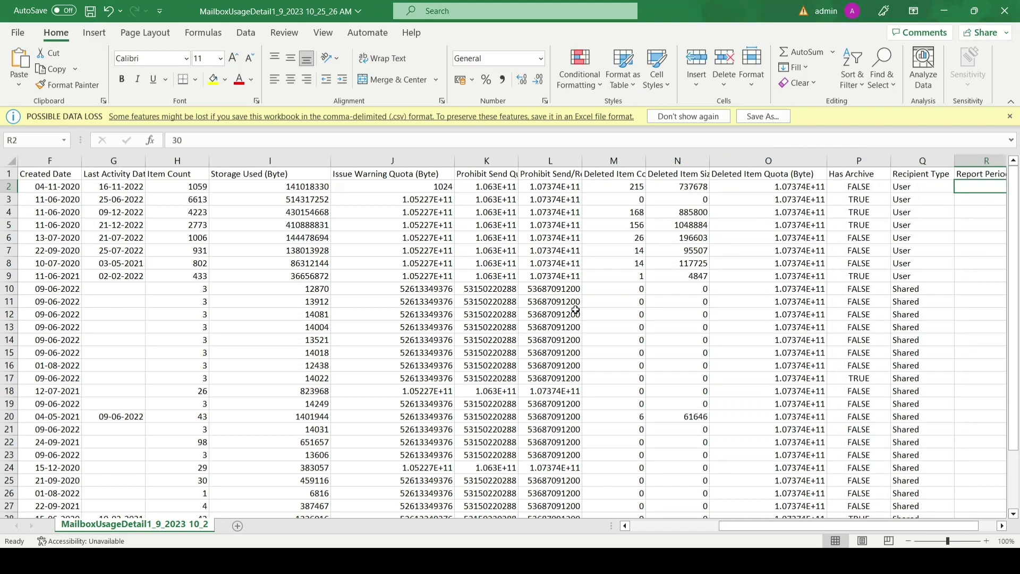
drag(1018, 220, 1015, 280)
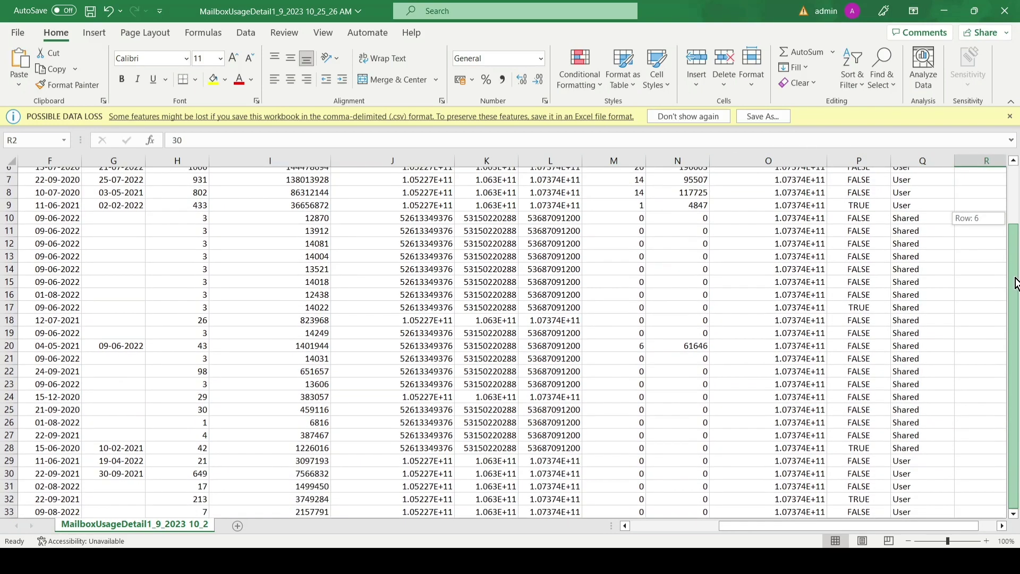
drag(832, 527, 703, 527)
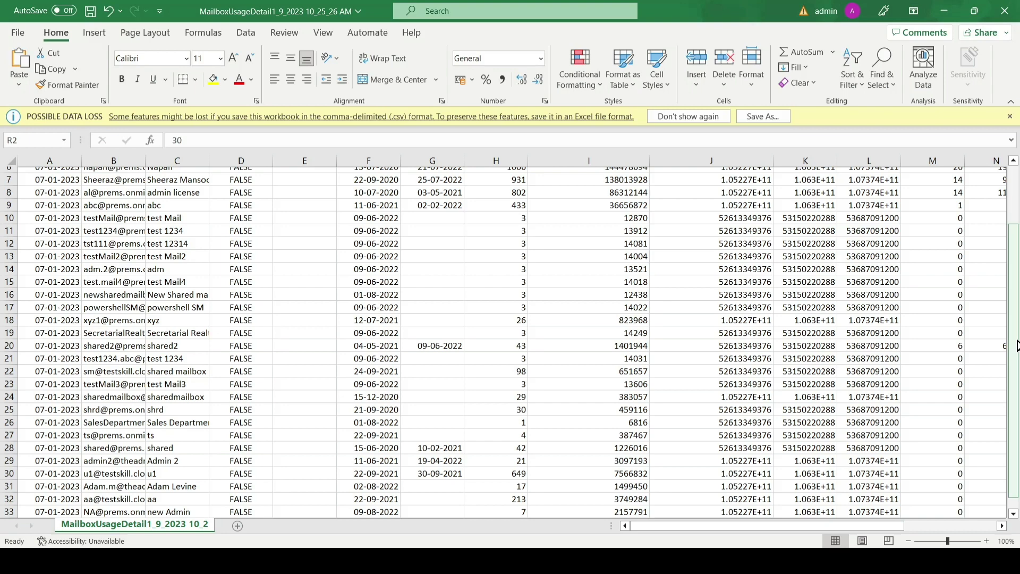
drag(1016, 346, 1015, 287)
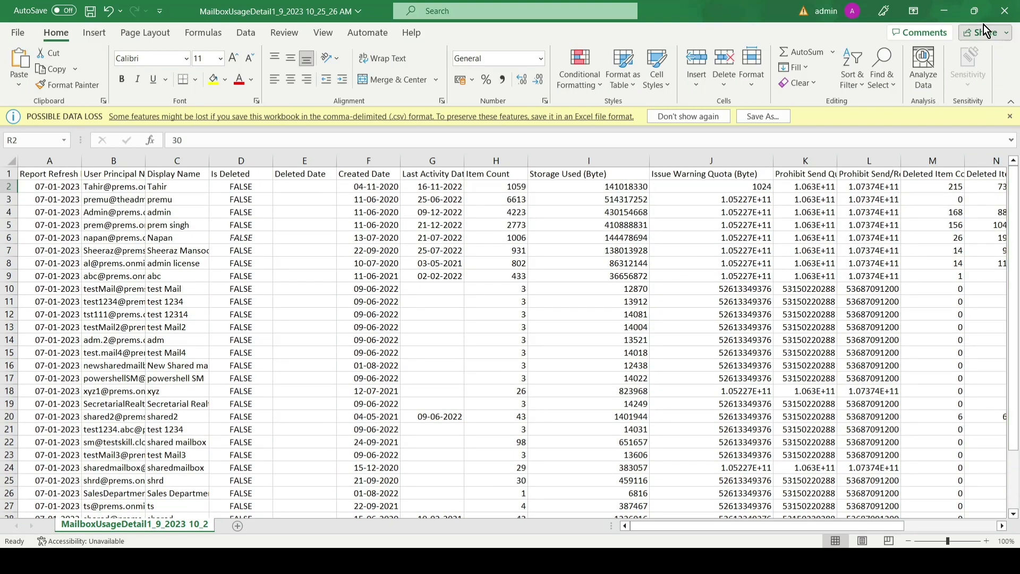